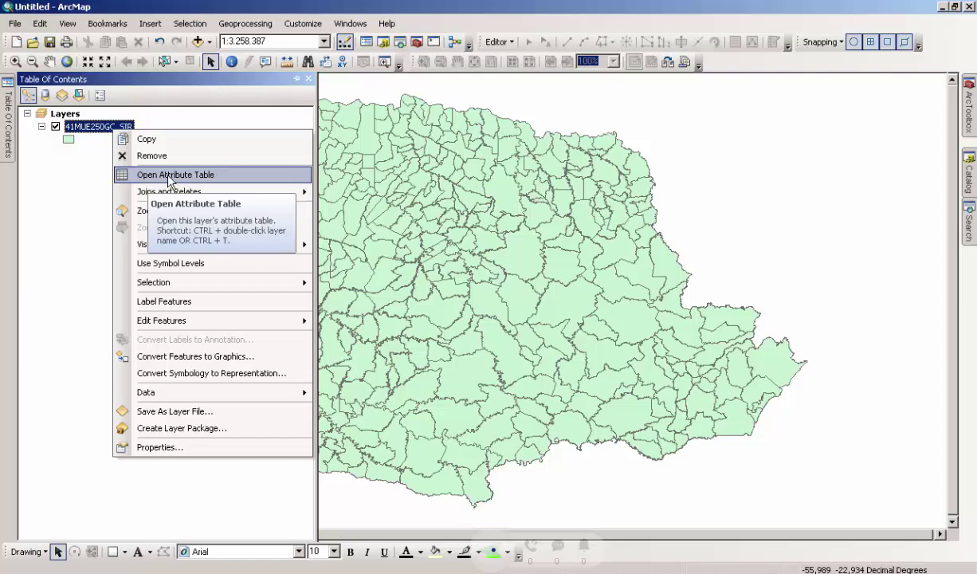
# - Open the attribute table of the 41MUE250GC_SIR layer and resize and reposition its window over the map
pyautogui.click(170, 175)
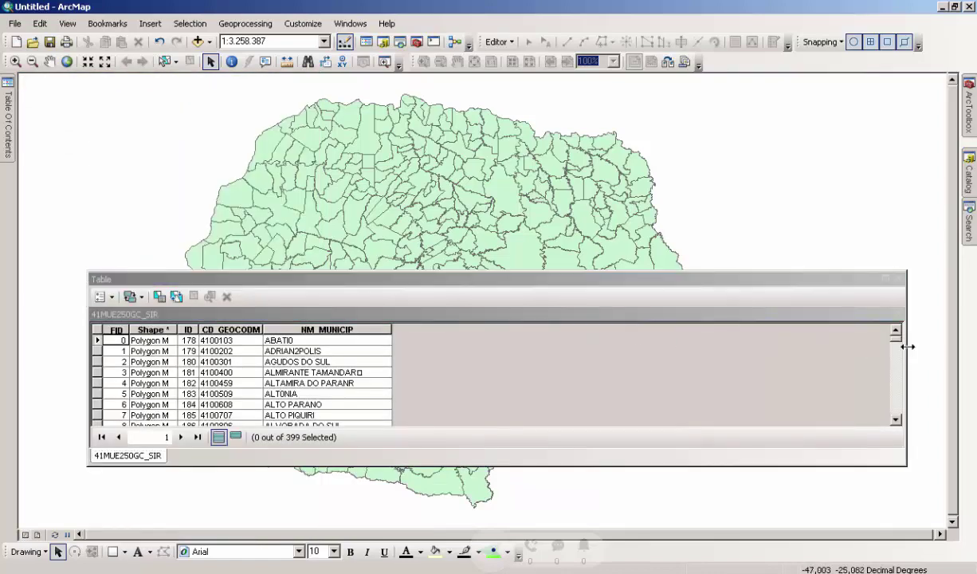
pyautogui.moveTo(905, 347); pyautogui.dragTo(412, 339)
pyautogui.moveTo(353, 279); pyautogui.dragTo(321, 110)
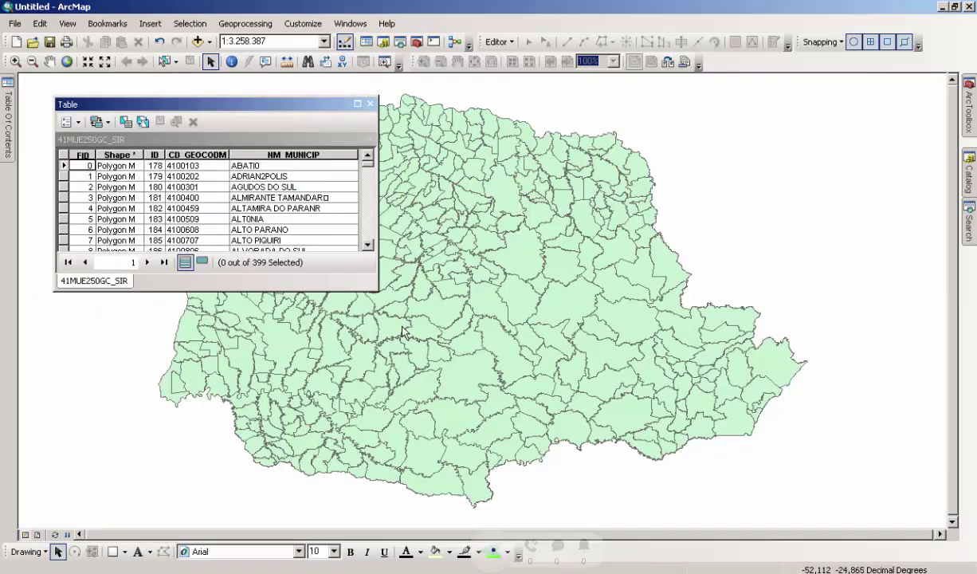
pyautogui.moveTo(448, 429); pyautogui.dragTo(464, 446)
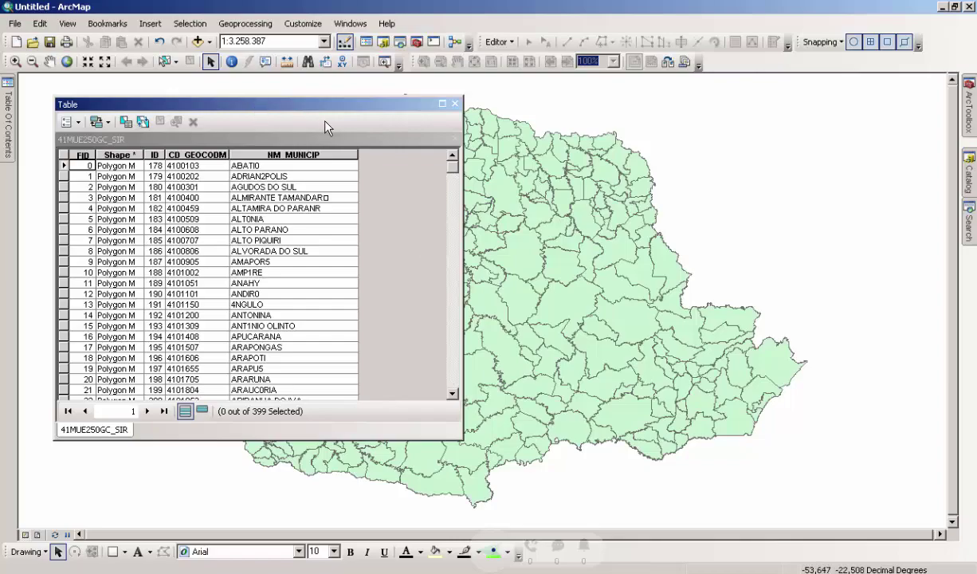
pyautogui.moveTo(323, 105); pyautogui.dragTo(398, 121)
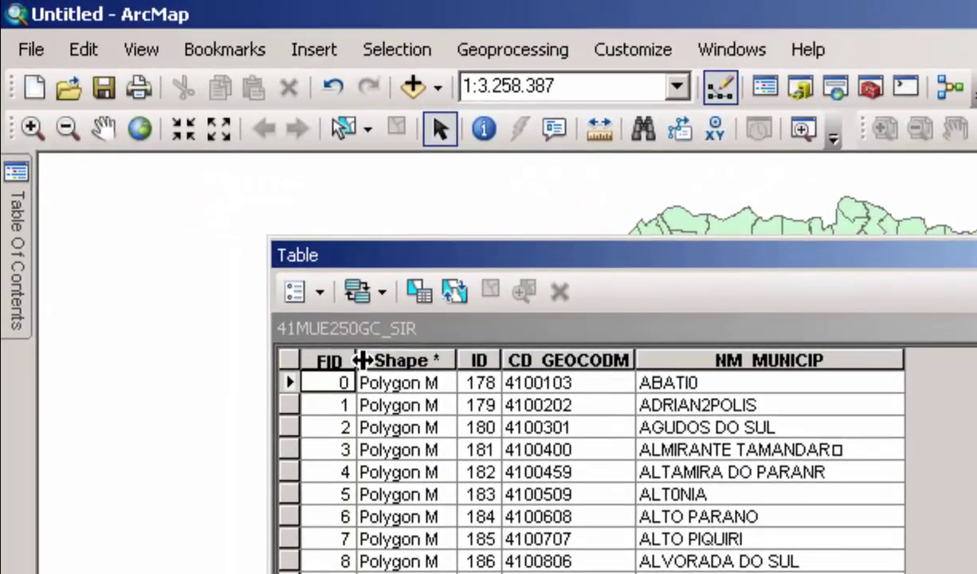
# - Select the records with FID 0, 1 and 2 one after another in the attribute table
pyautogui.click(300, 390)
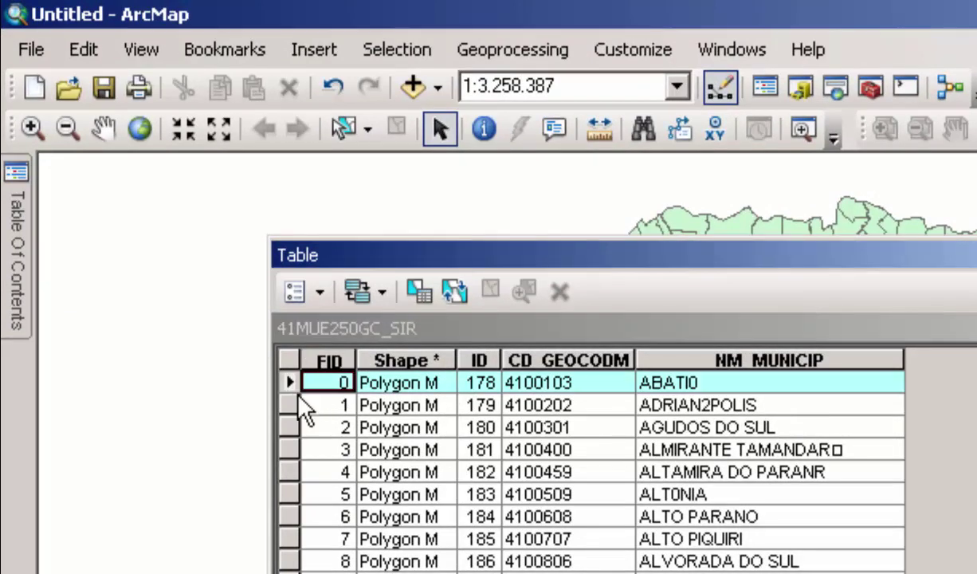
pyautogui.click(301, 403)
pyautogui.click(296, 428)
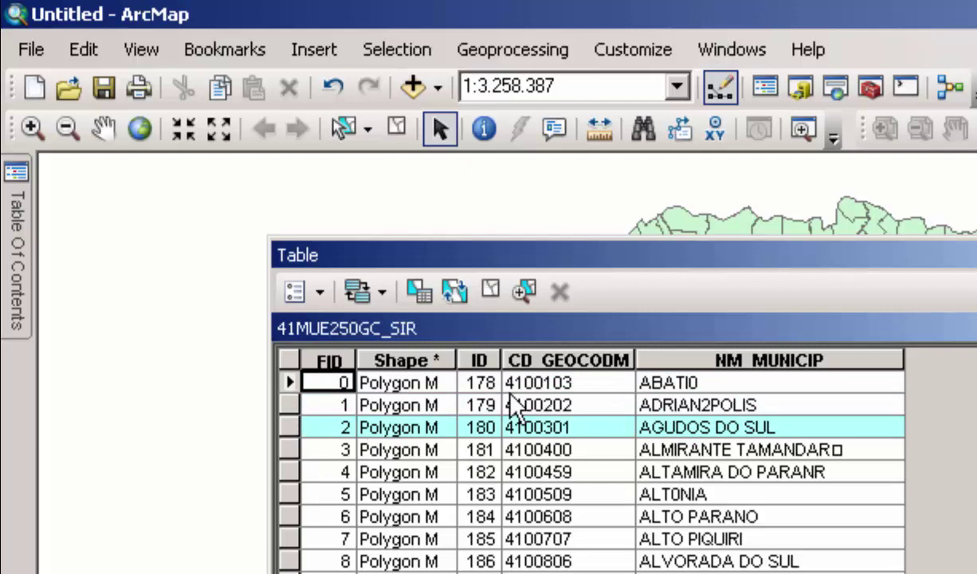
# - Examine the FID, Shape, ID, CD_GEOCODM and NM_MUNICIP fields by highlighting each column in the table
pyautogui.click(324, 360)
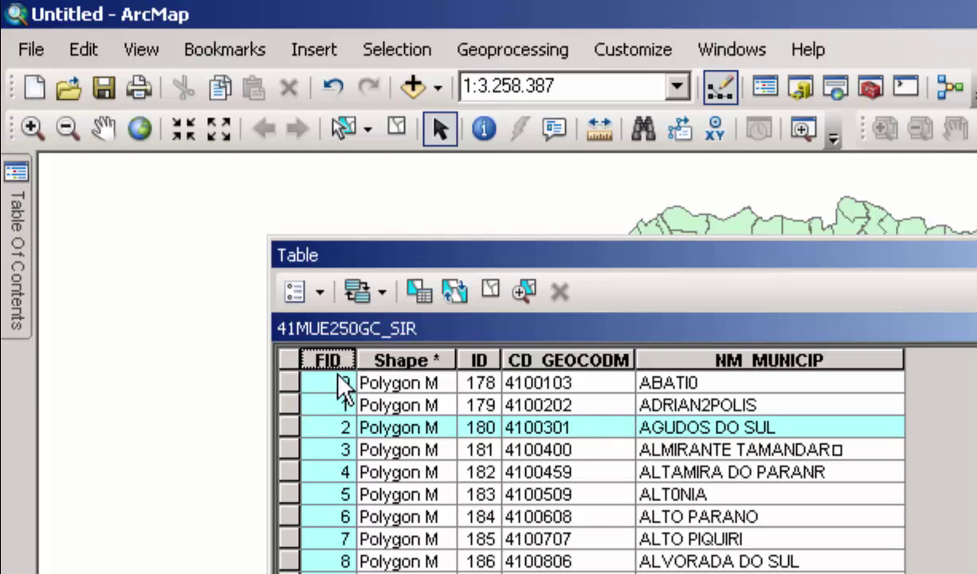
pyautogui.click(397, 359)
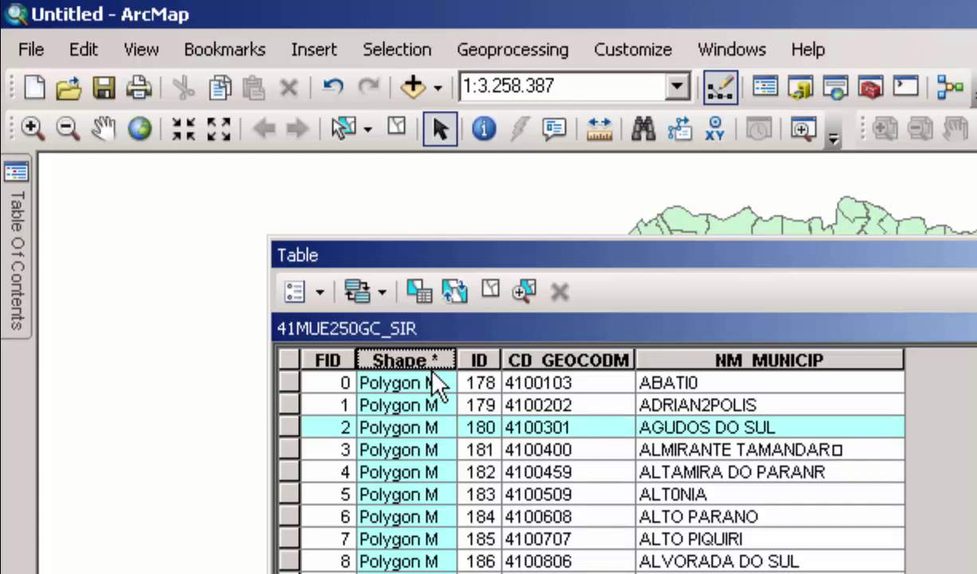
pyautogui.click(476, 359)
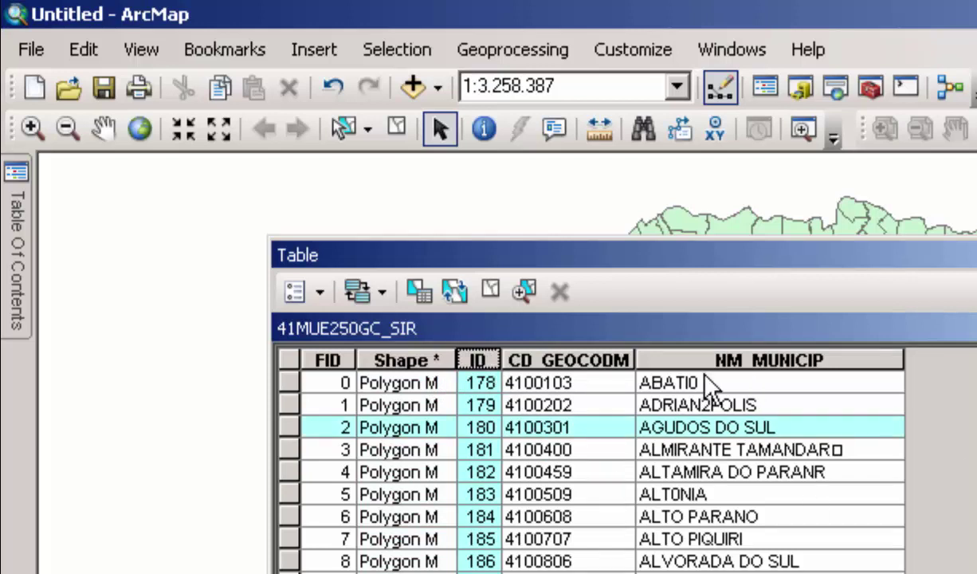
pyautogui.click(544, 360)
pyautogui.click(718, 360)
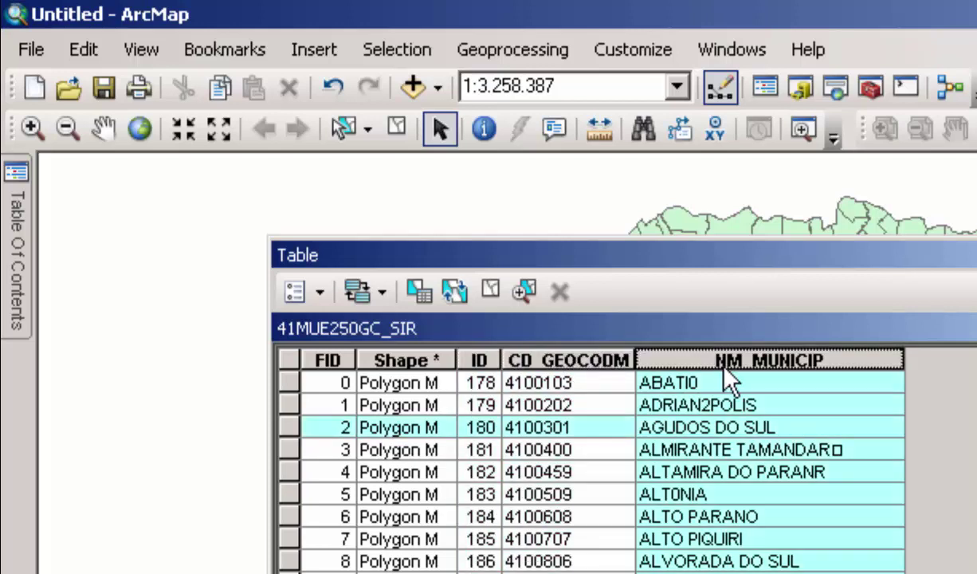
pyautogui.click(604, 361)
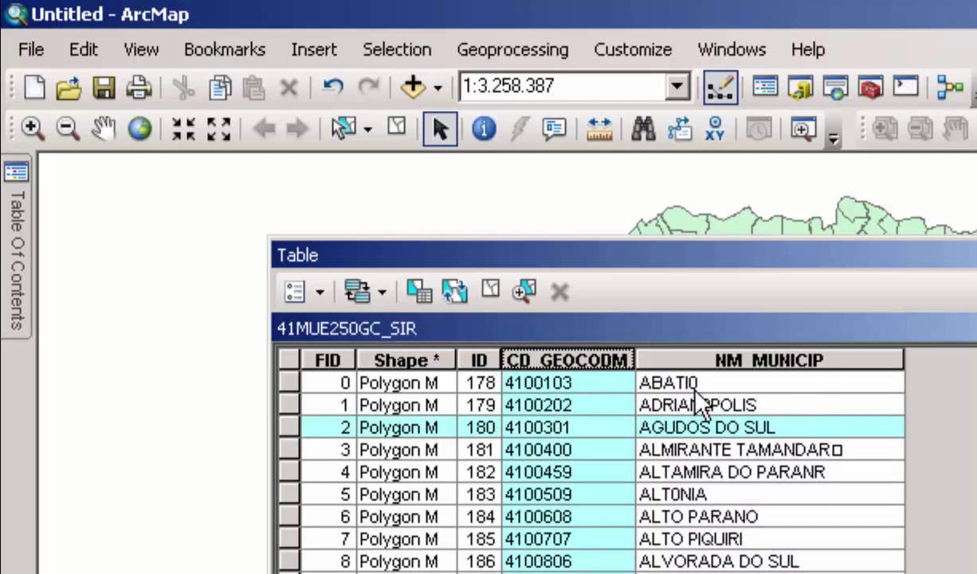
pyautogui.click(766, 358)
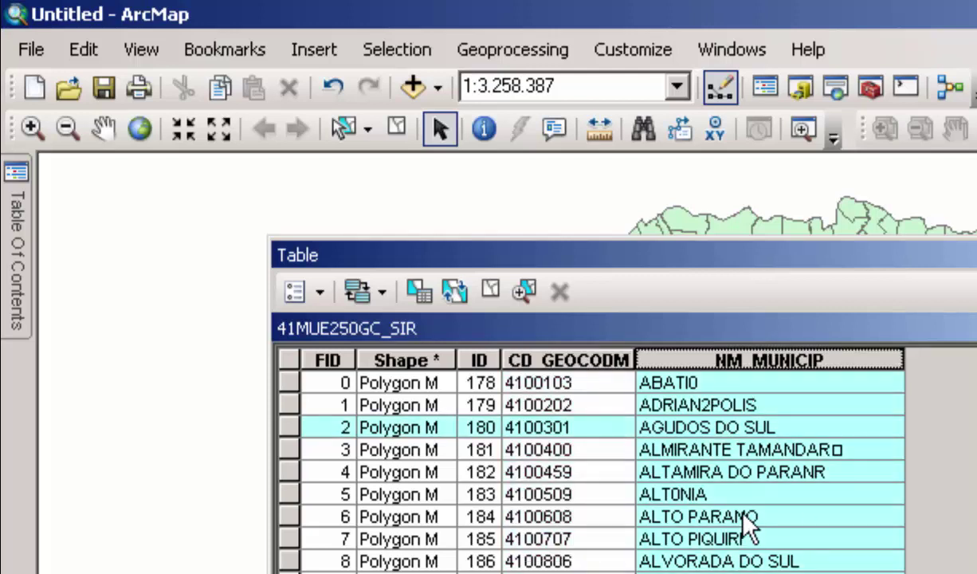
pyautogui.click(568, 359)
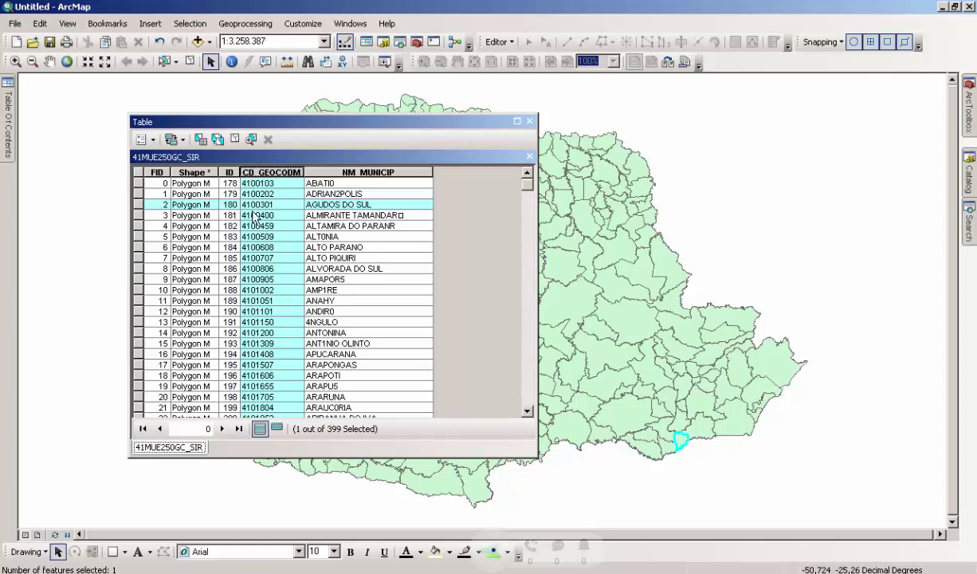
# - Select the records FID 2 to 6 and move the table aside to view their municipalities on the map
pyautogui.click(139, 225)
pyautogui.moveTo(138, 204); pyautogui.dragTo(144, 253)
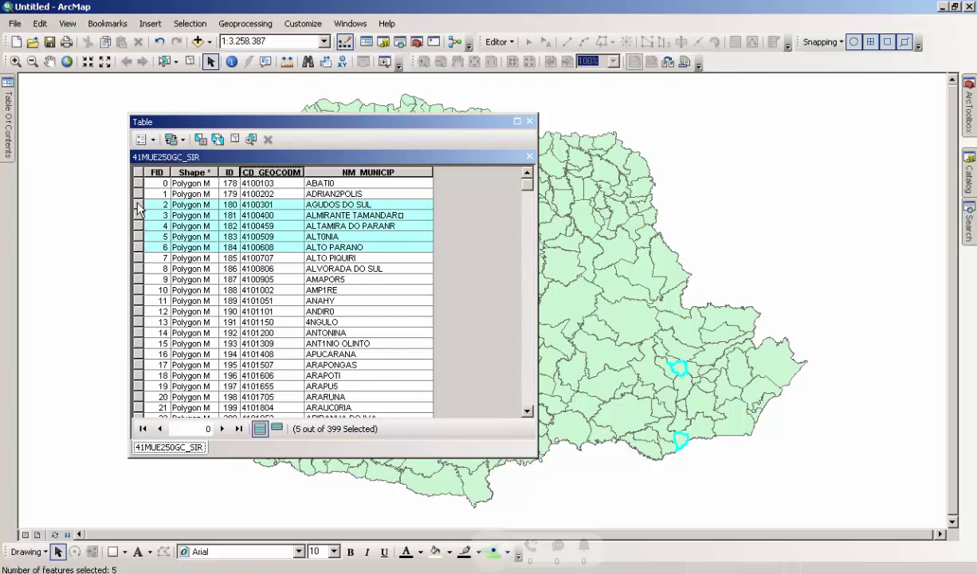
pyautogui.moveTo(139, 207); pyautogui.dragTo(137, 250)
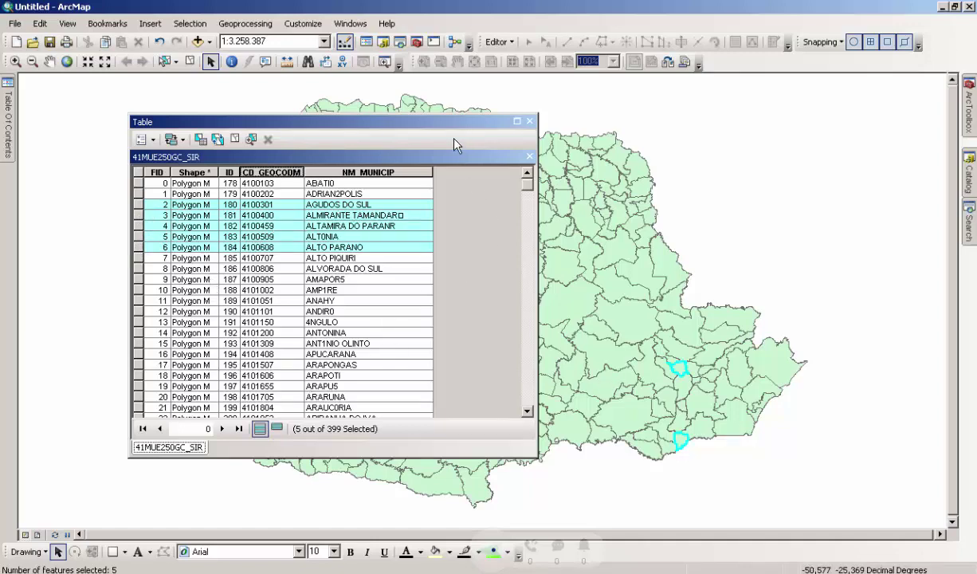
pyautogui.moveTo(455, 130); pyautogui.dragTo(851, 513)
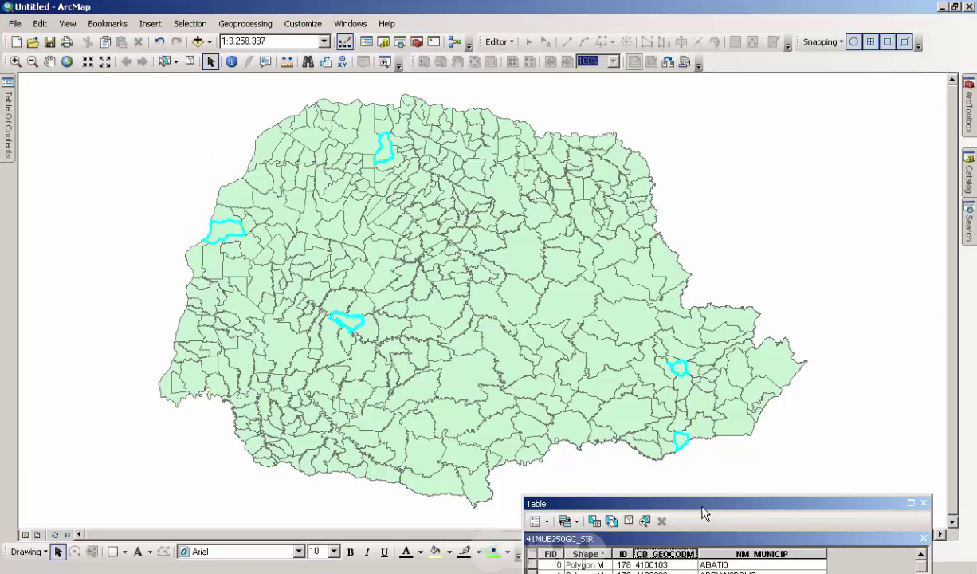
pyautogui.moveTo(704, 513); pyautogui.dragTo(683, 181)
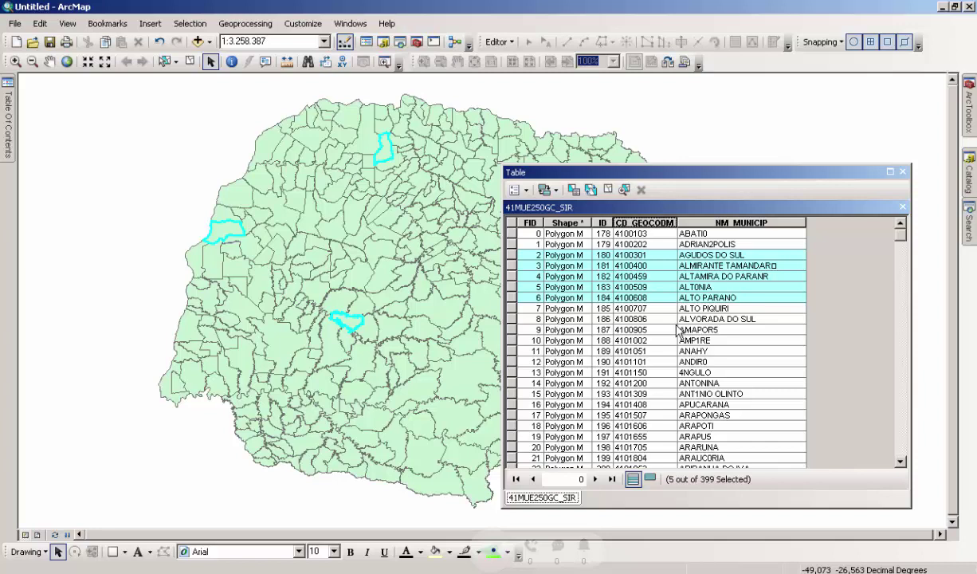
# - Replace the cleared selection with the municipality QUER0NCIA DO NORTE picked on the map, and show only the selected record
pyautogui.click(164, 61)
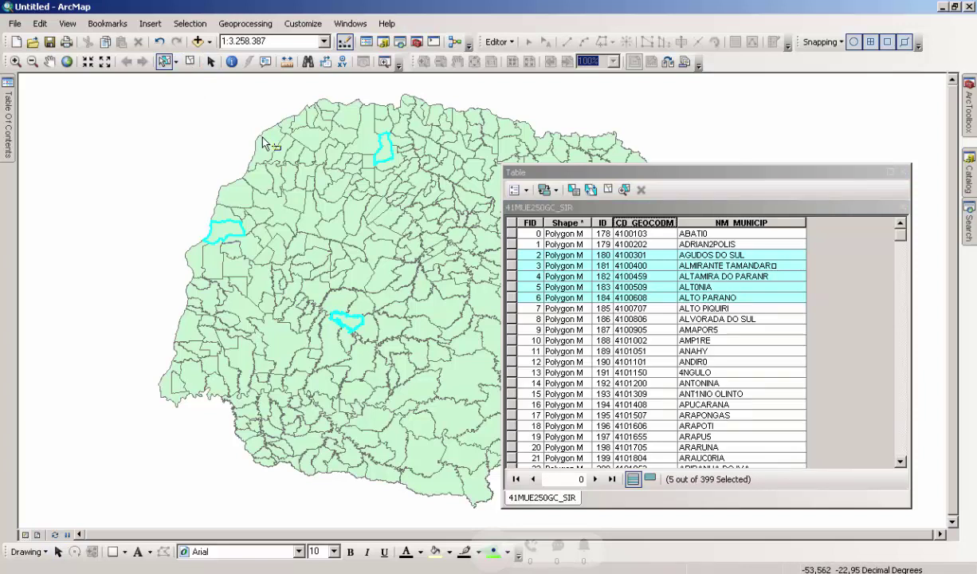
pyautogui.click(190, 63)
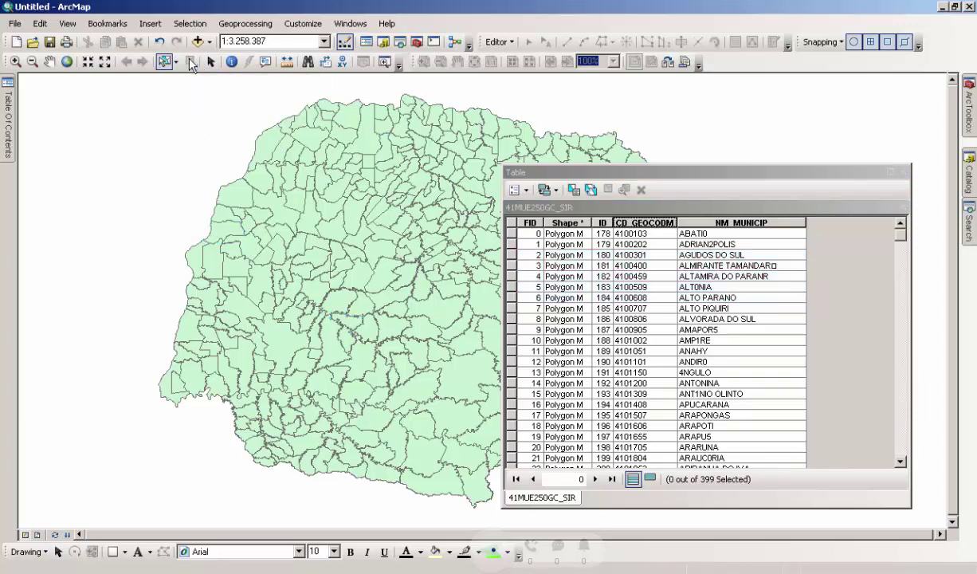
pyautogui.click(261, 140)
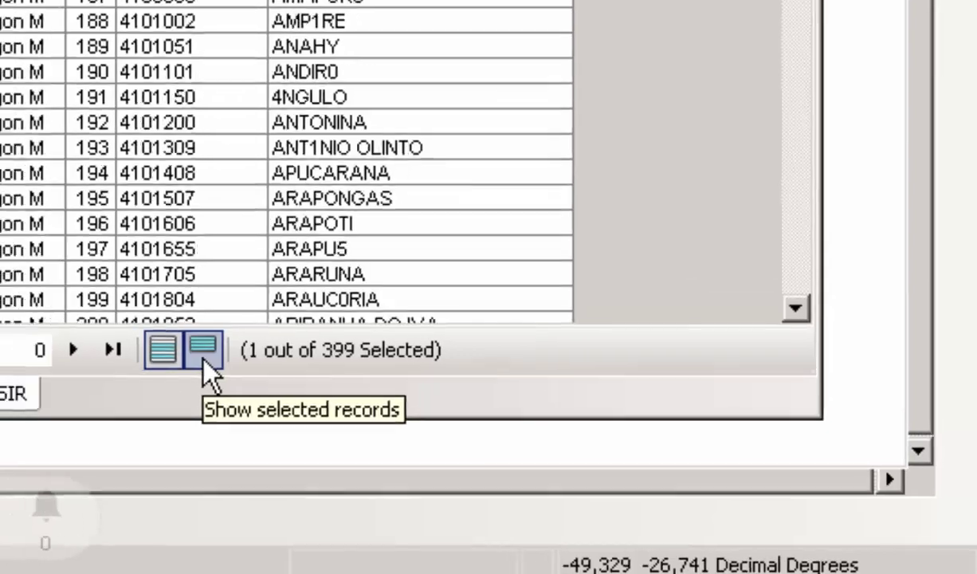
pyautogui.click(155, 344)
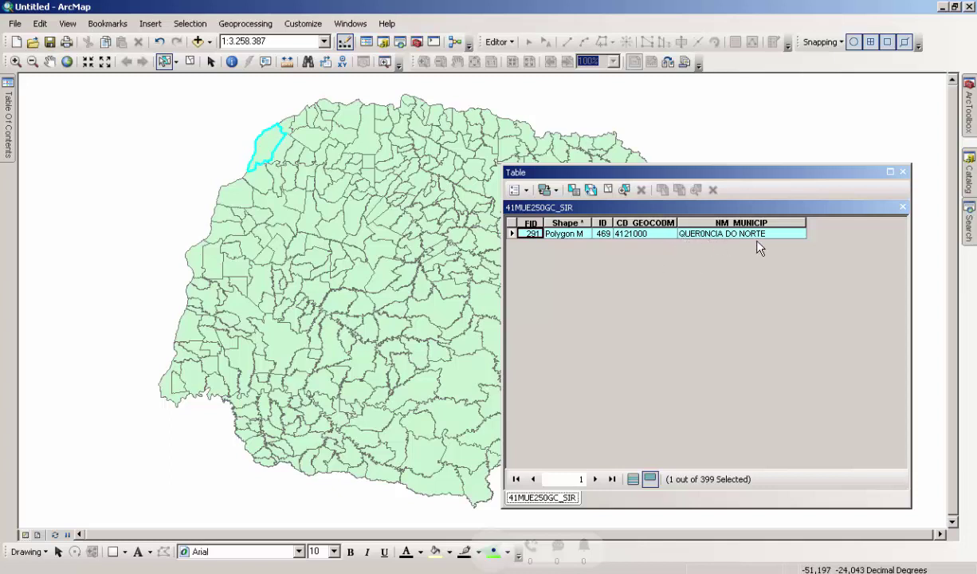
# - Select the municipality CRUZEIRO DO OESTE on the map, and reset the table to all records with nothing selected
pyautogui.click(306, 214)
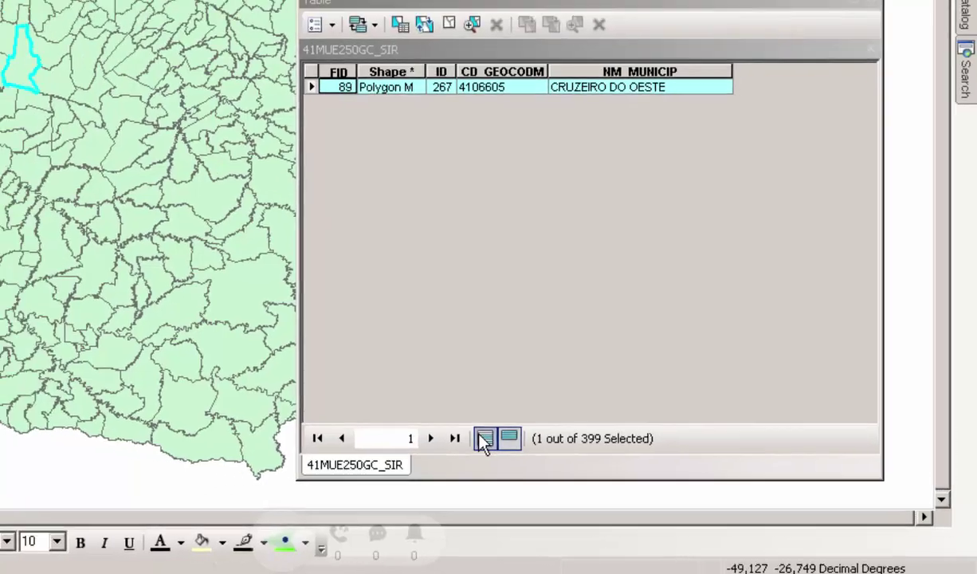
pyautogui.click(444, 425)
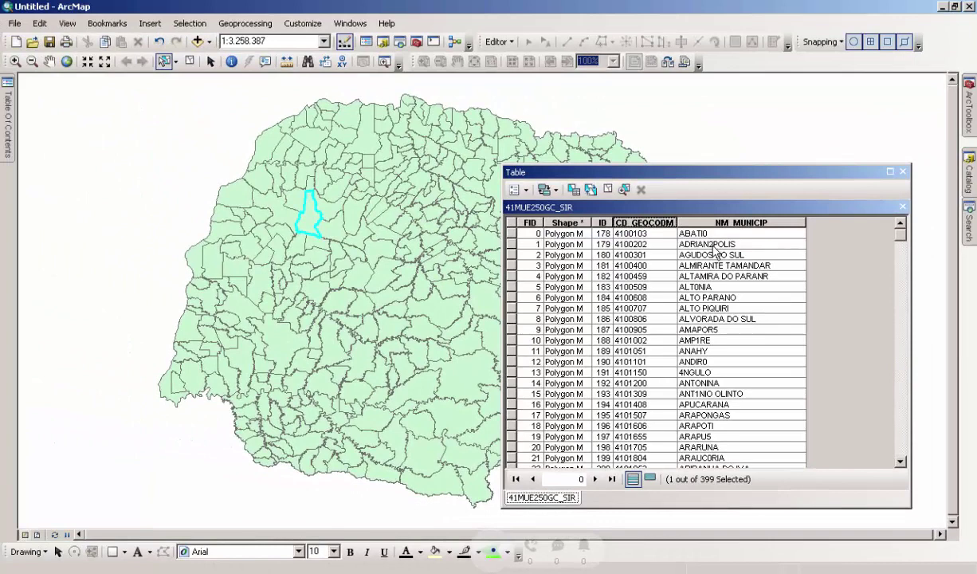
pyautogui.click(608, 192)
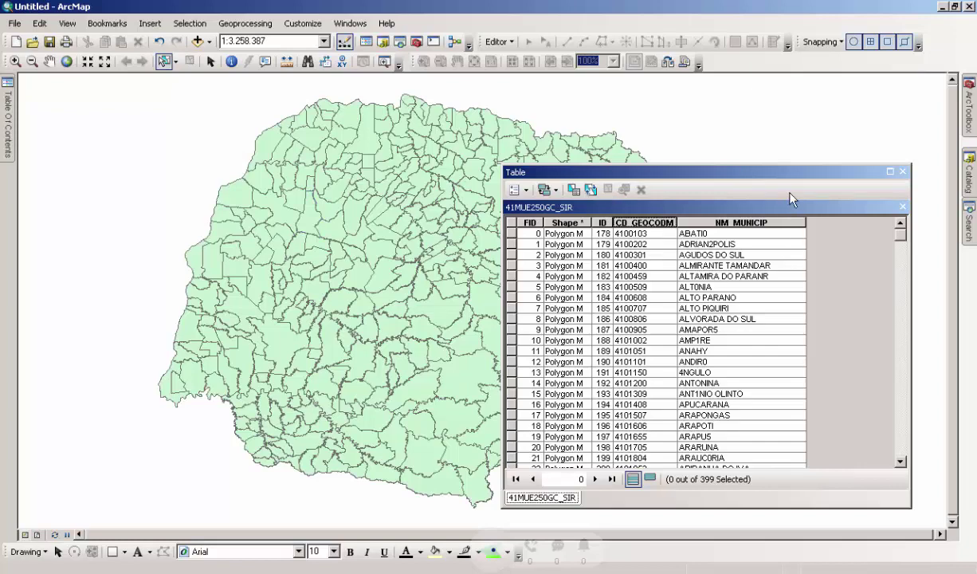
# - Select the ALVORADA DO SUL record and zoom the map to it, keeping the table clear of the municipality
pyautogui.moveTo(745, 171); pyautogui.dragTo(416, 122)
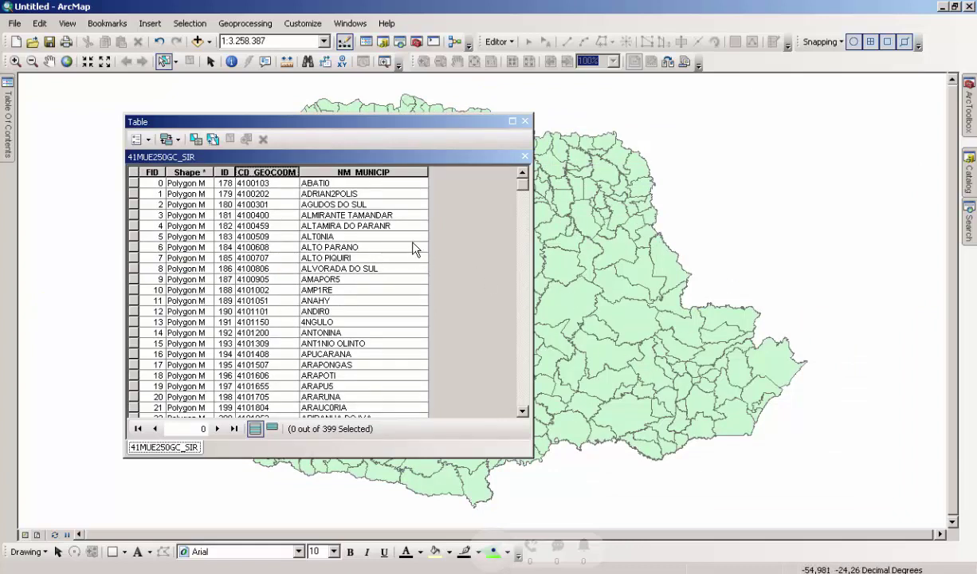
pyautogui.click(132, 268)
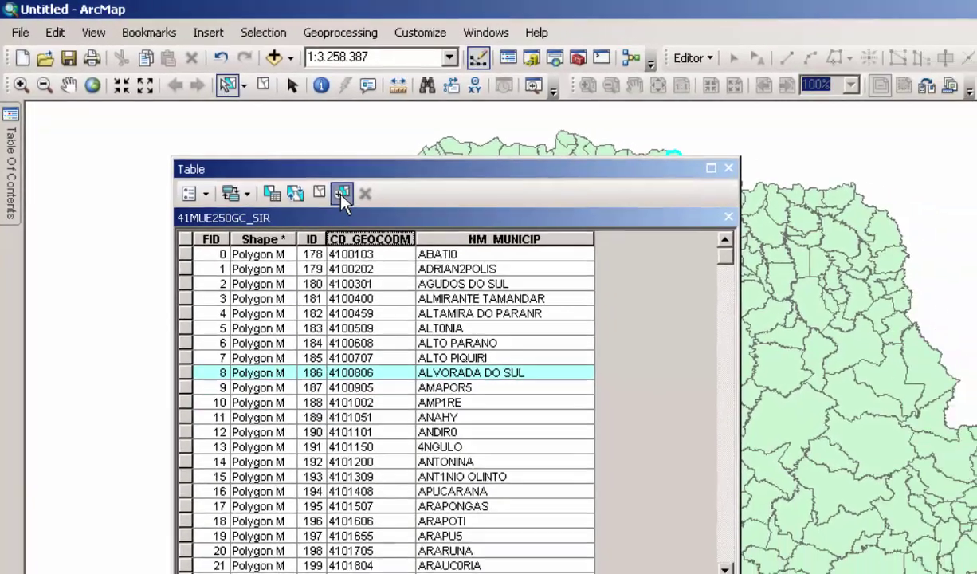
pyautogui.click(390, 221)
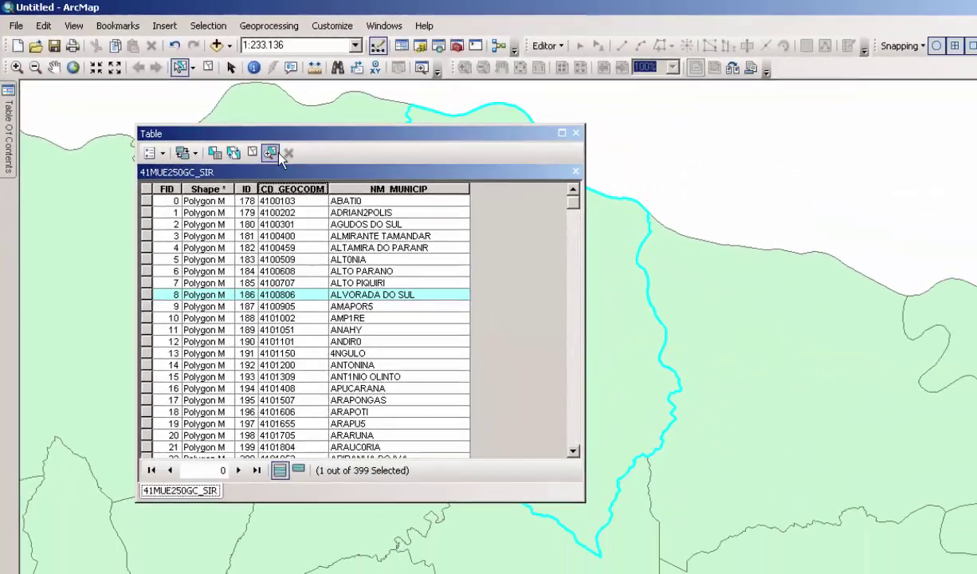
pyautogui.moveTo(299, 131); pyautogui.dragTo(883, 182)
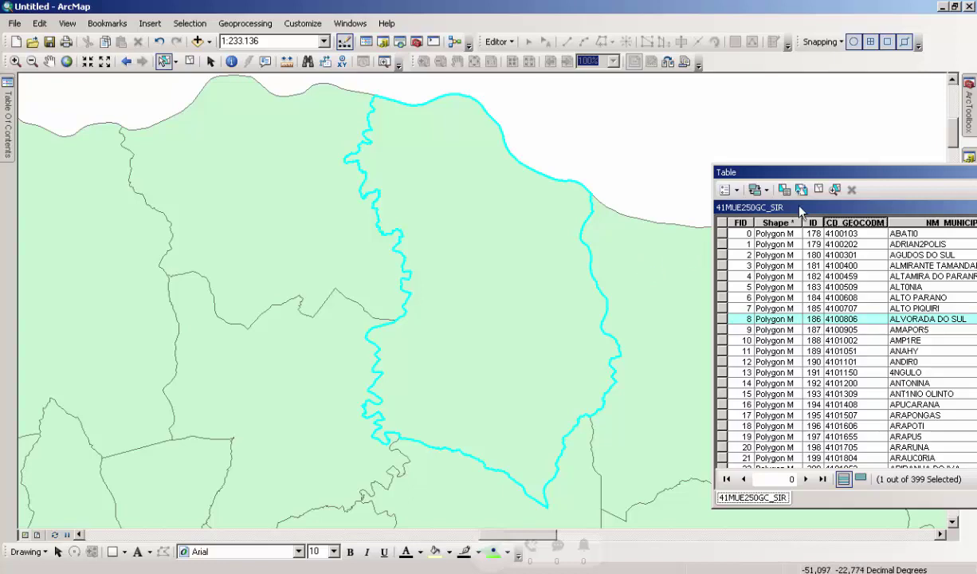
pyautogui.moveTo(845, 180); pyautogui.dragTo(659, 144)
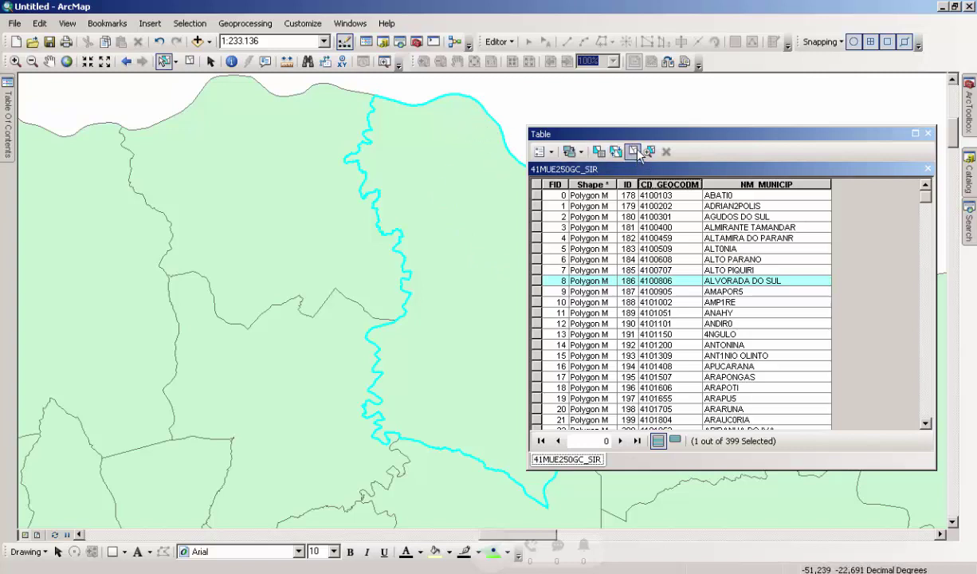
# - Starting from a cleared selection, box-select ALVORADA DO SUL, FLOREST and PORECATU on the map and show only their records
pyautogui.click(632, 153)
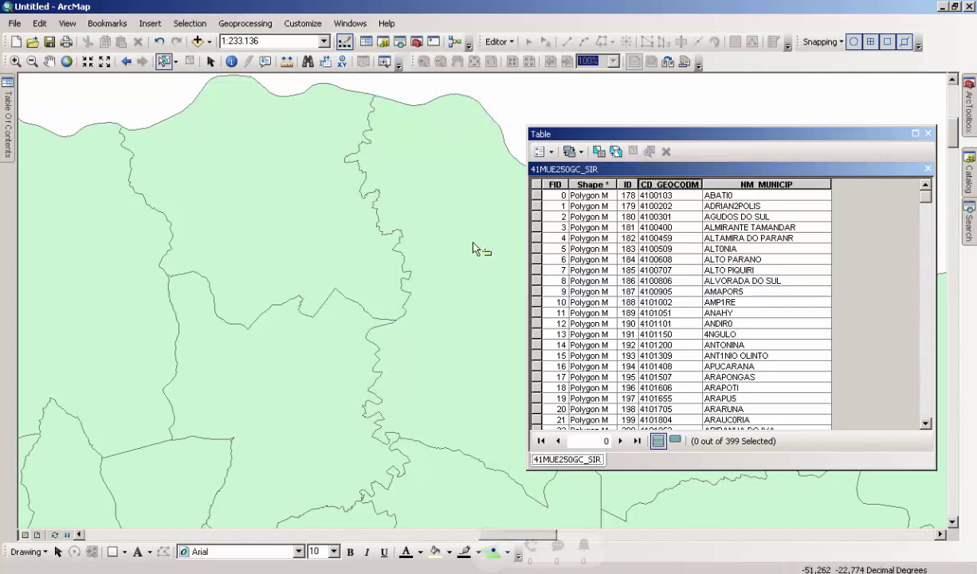
pyautogui.moveTo(452, 232); pyautogui.dragTo(335, 347)
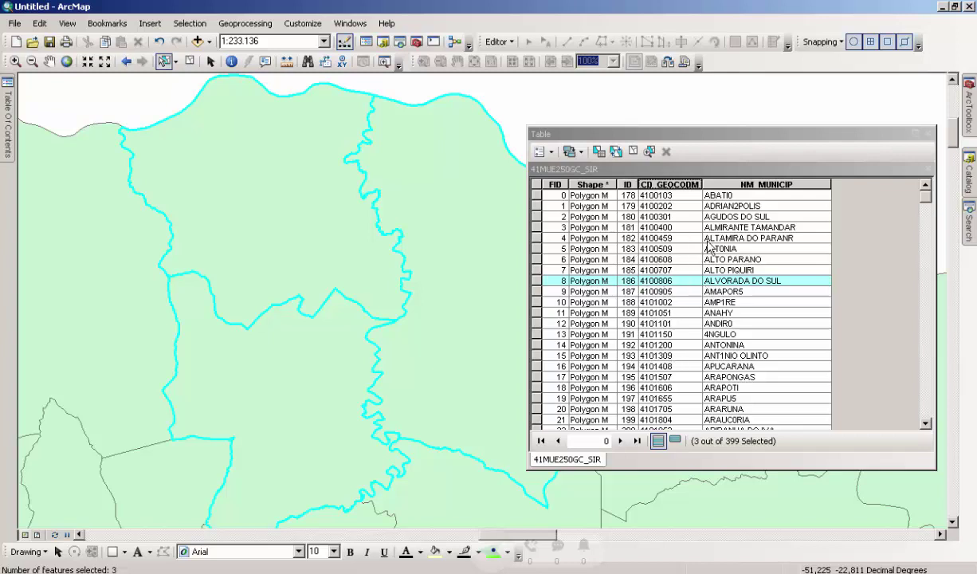
pyautogui.click(674, 440)
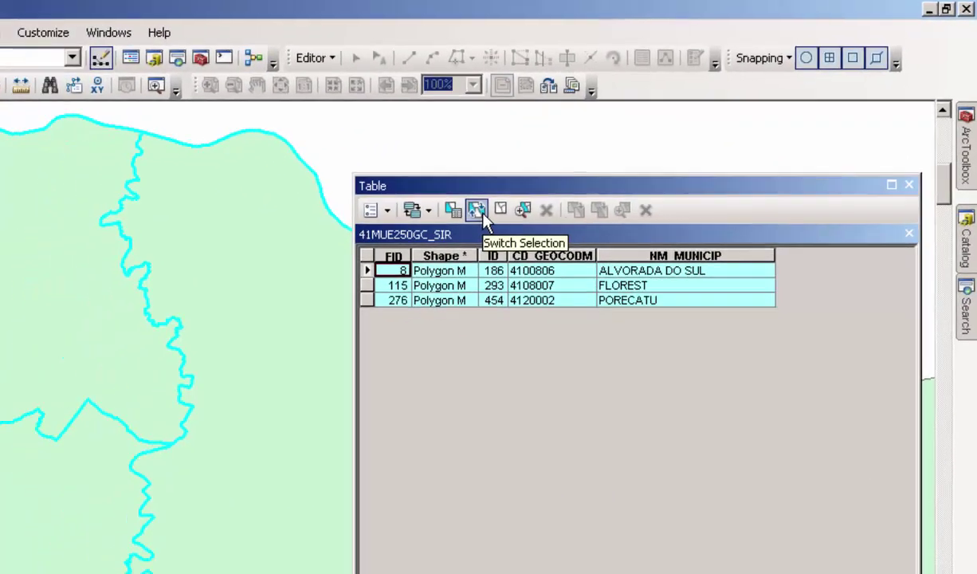
# - Switch the selection to all the other municipalities, and reset the table to all records with nothing selected
pyautogui.click(422, 239)
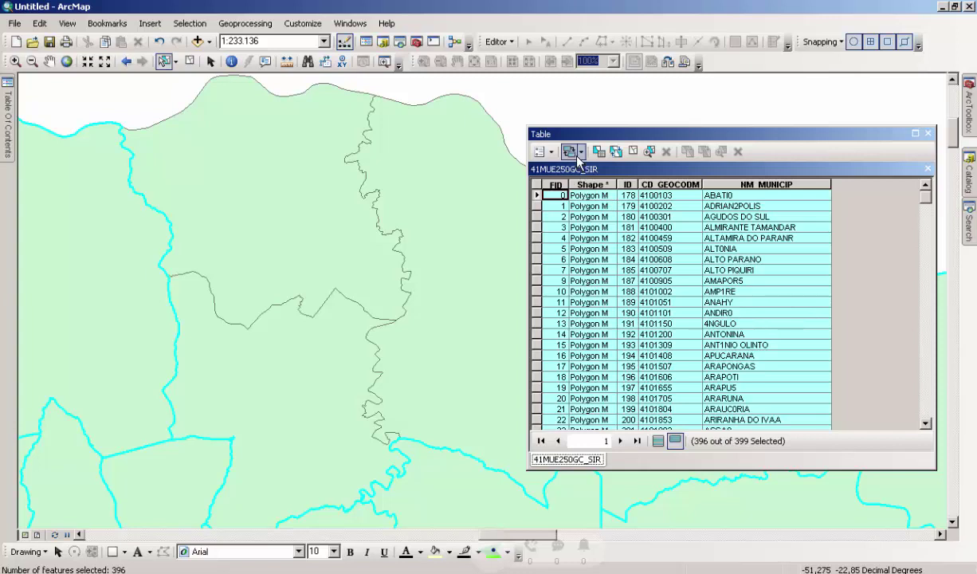
pyautogui.click(660, 441)
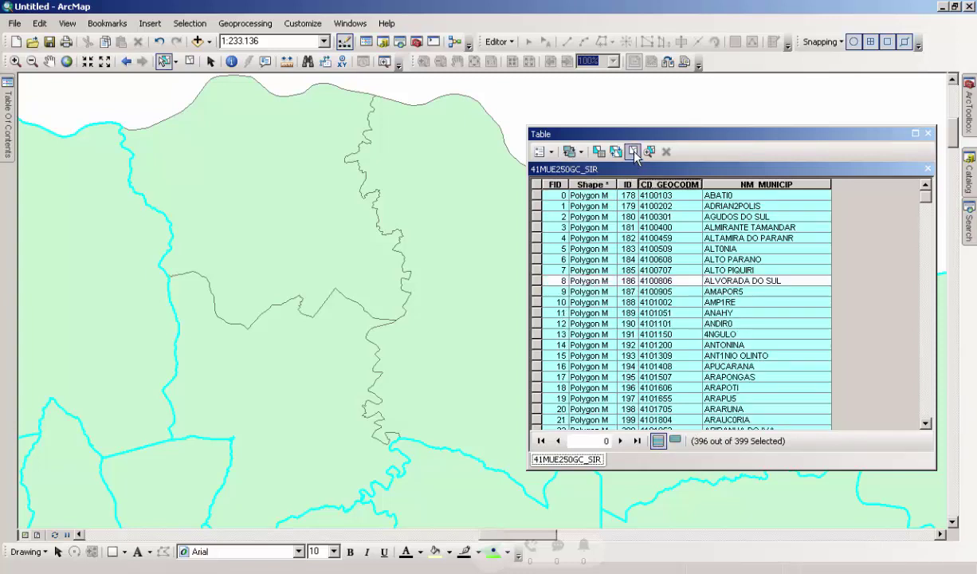
pyautogui.click(633, 152)
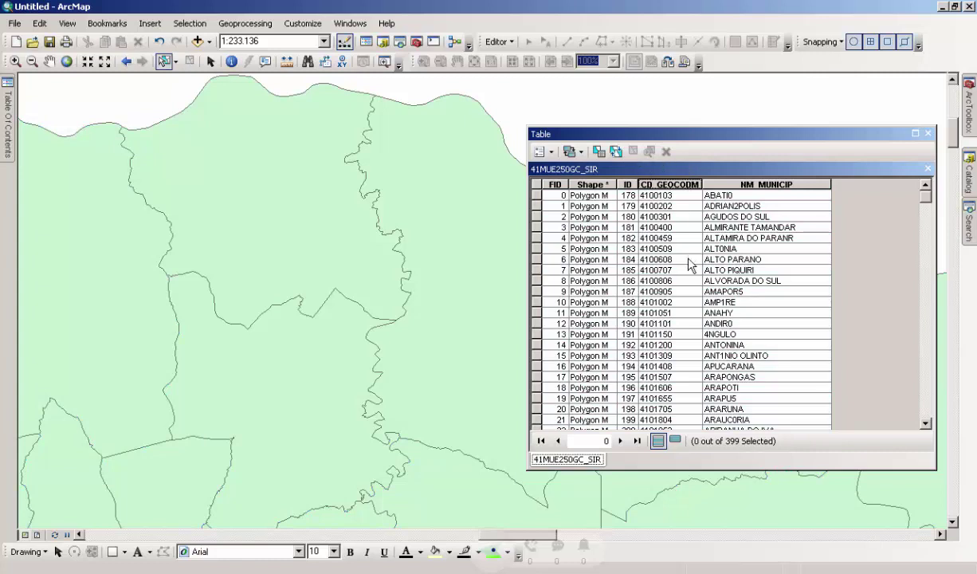